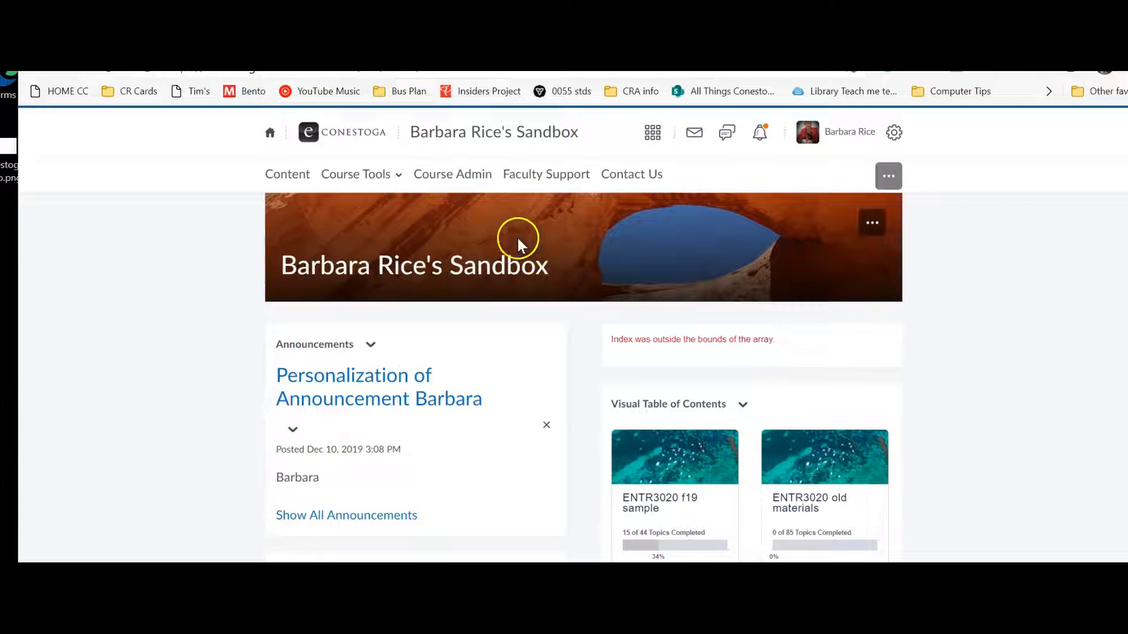
Create a new assignment in the course's Assignments area and name it Romeo Test
click(363, 179)
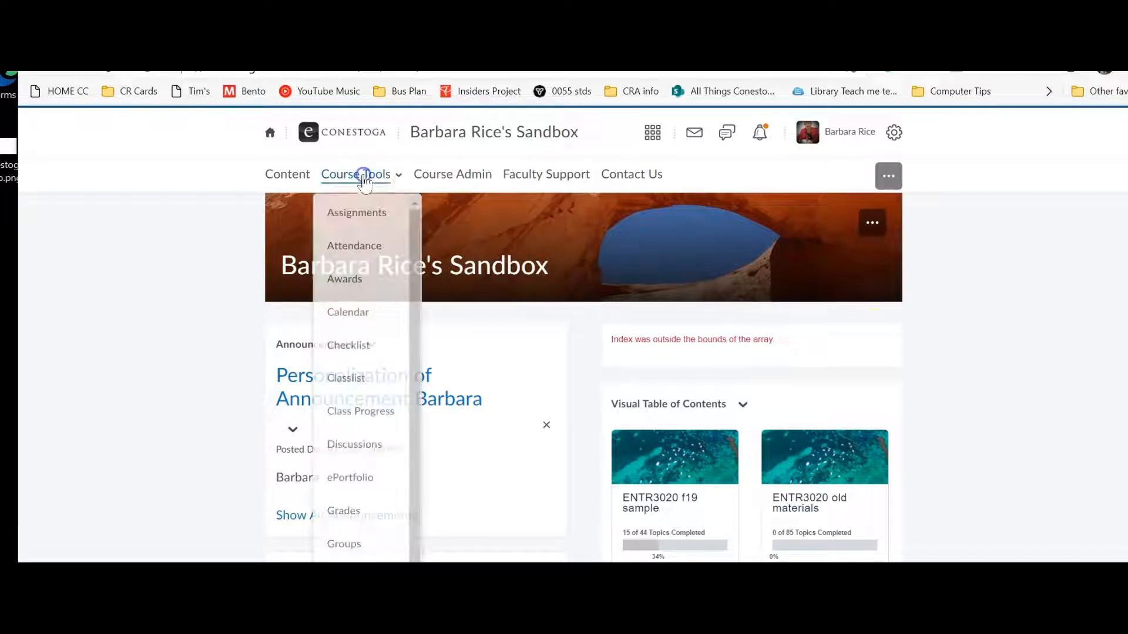
click(368, 218)
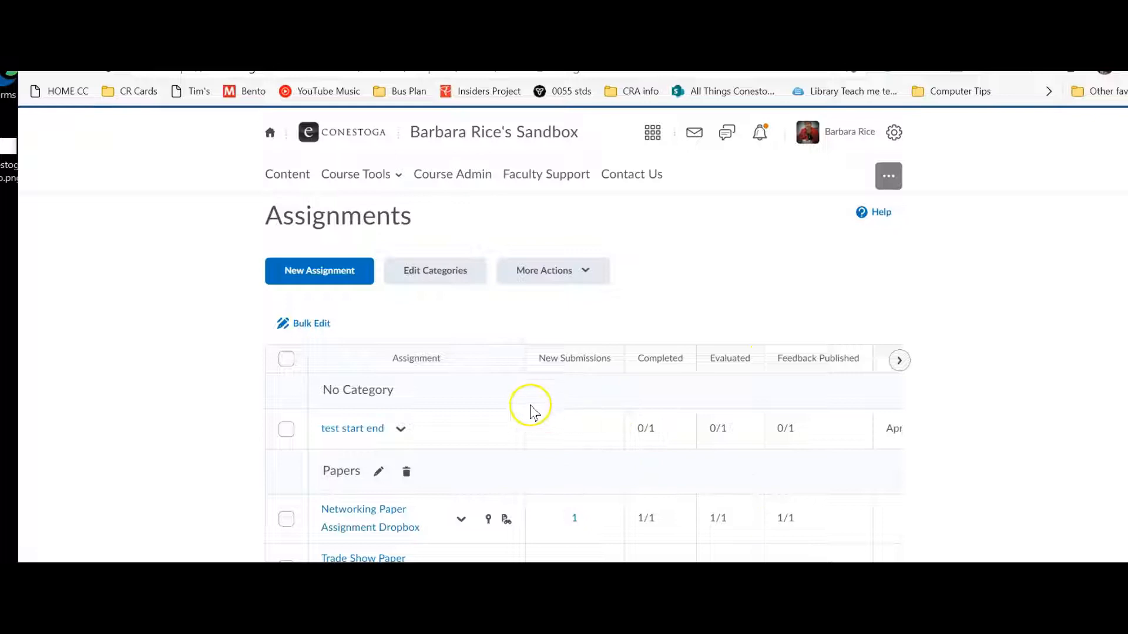
click(321, 288)
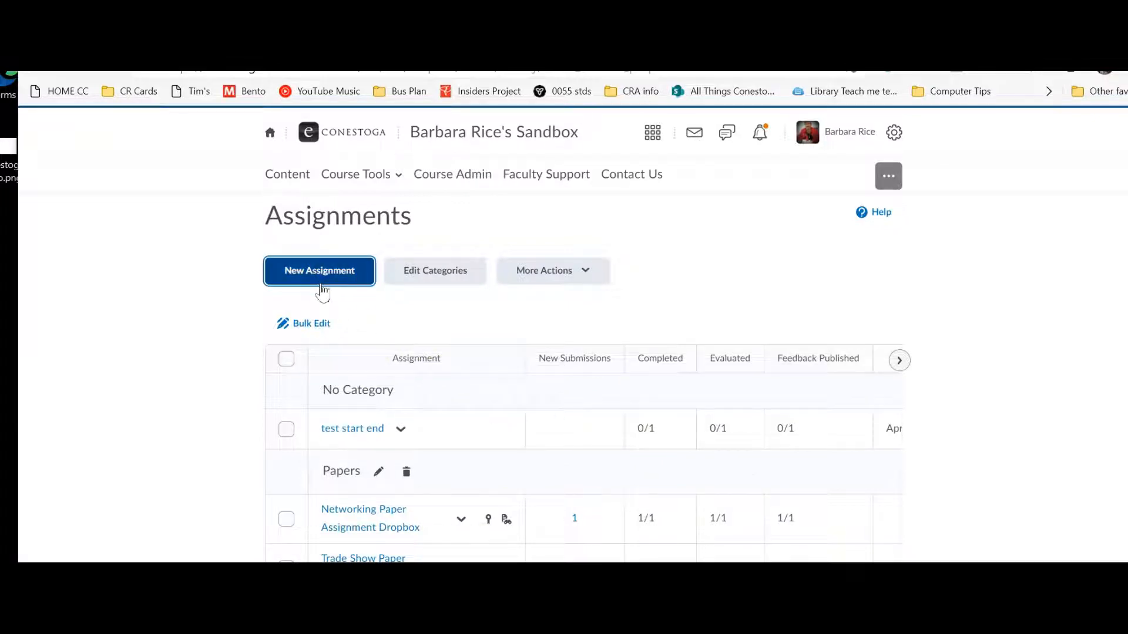
click(299, 333)
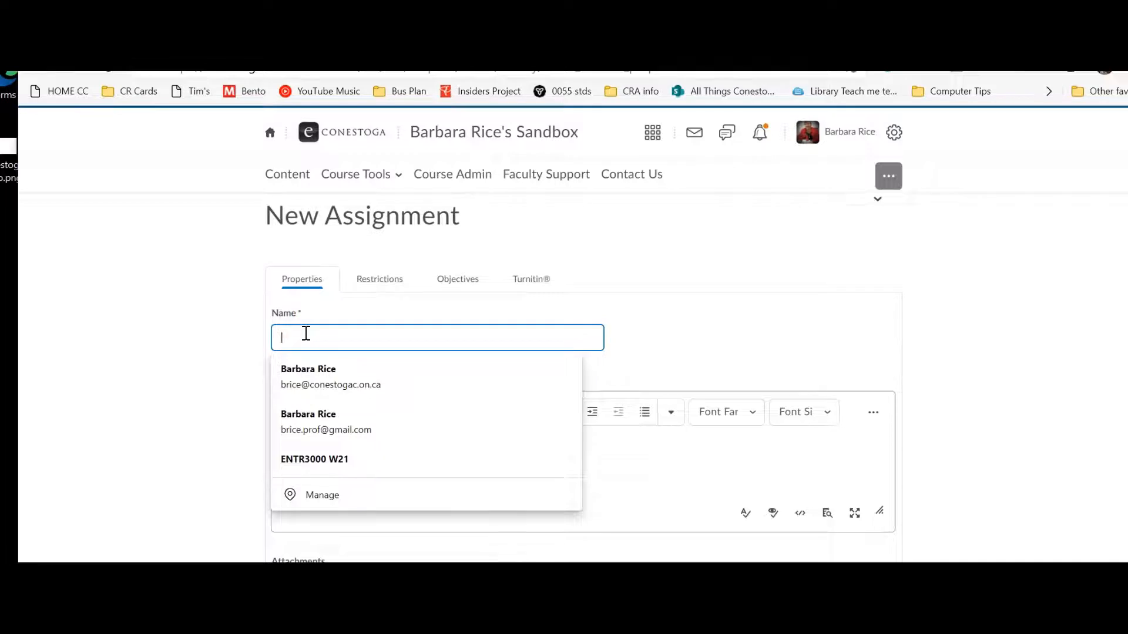
text(Roman)
text( Test)
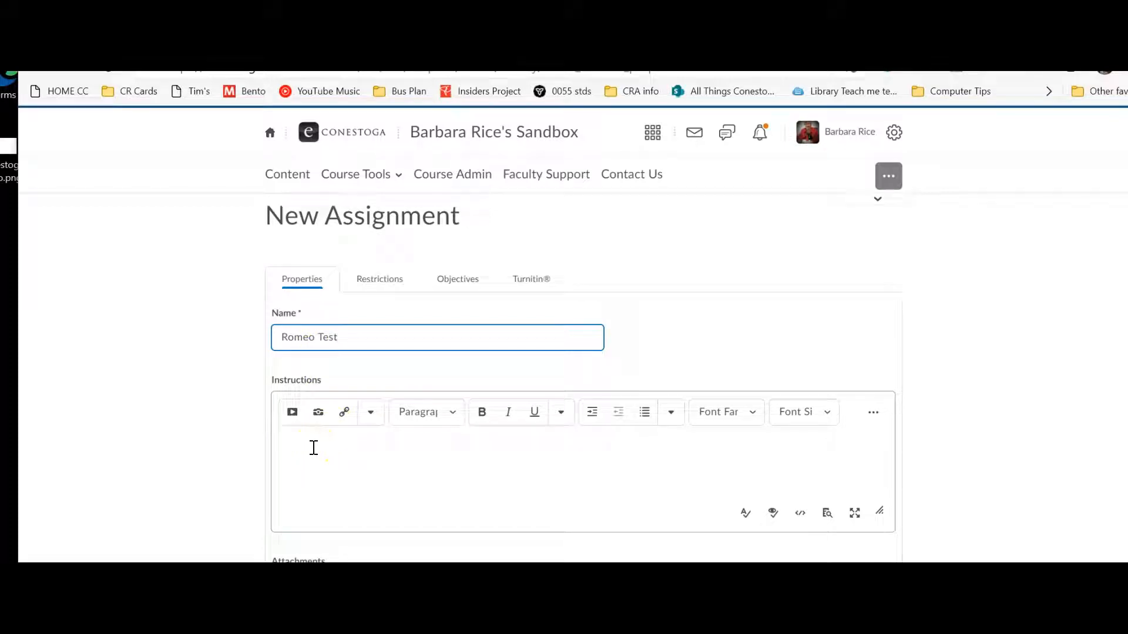
Review the attachment, assignment type, submission type and files-per-submission options of the new assignment
scroll(417, 490, down, 1)
scroll(418, 489, down, 2)
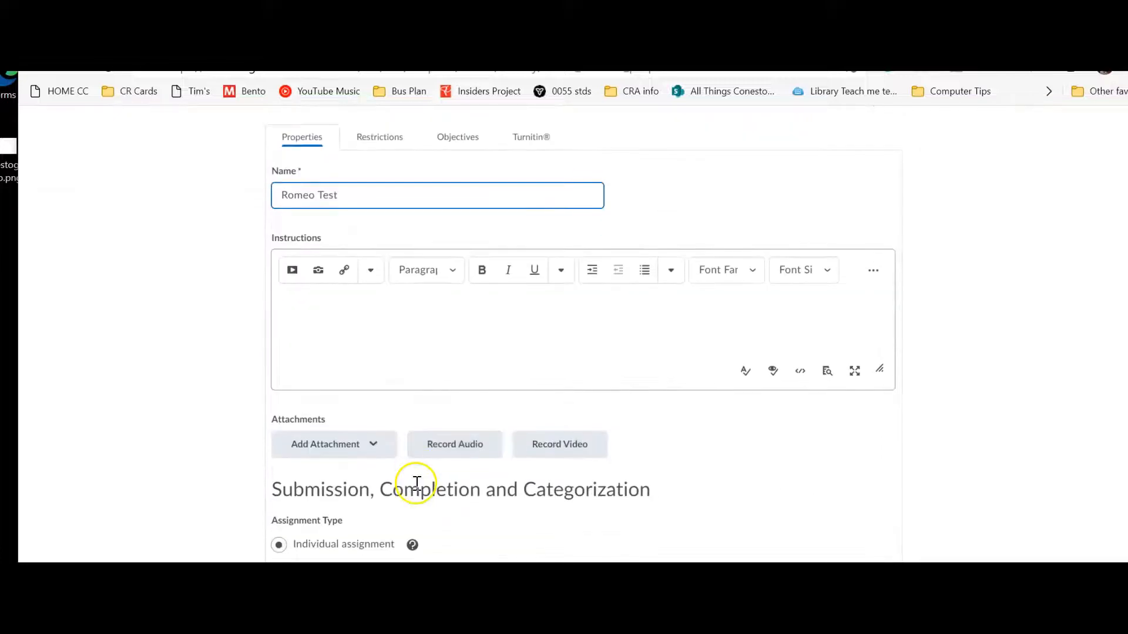
click(360, 451)
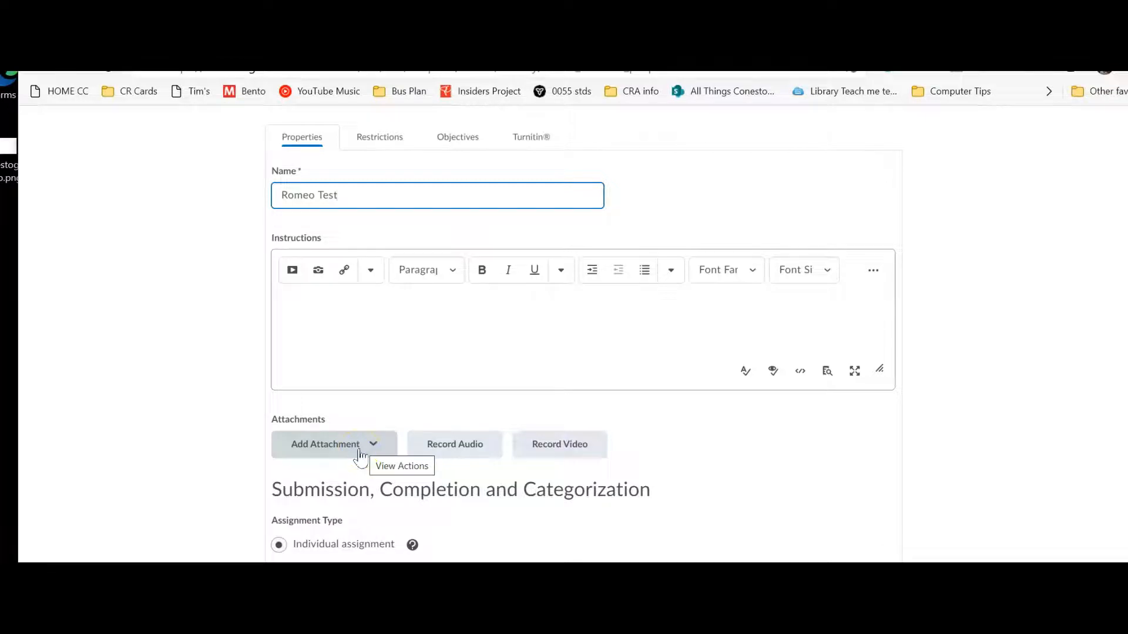
scroll(360, 455, down, 2)
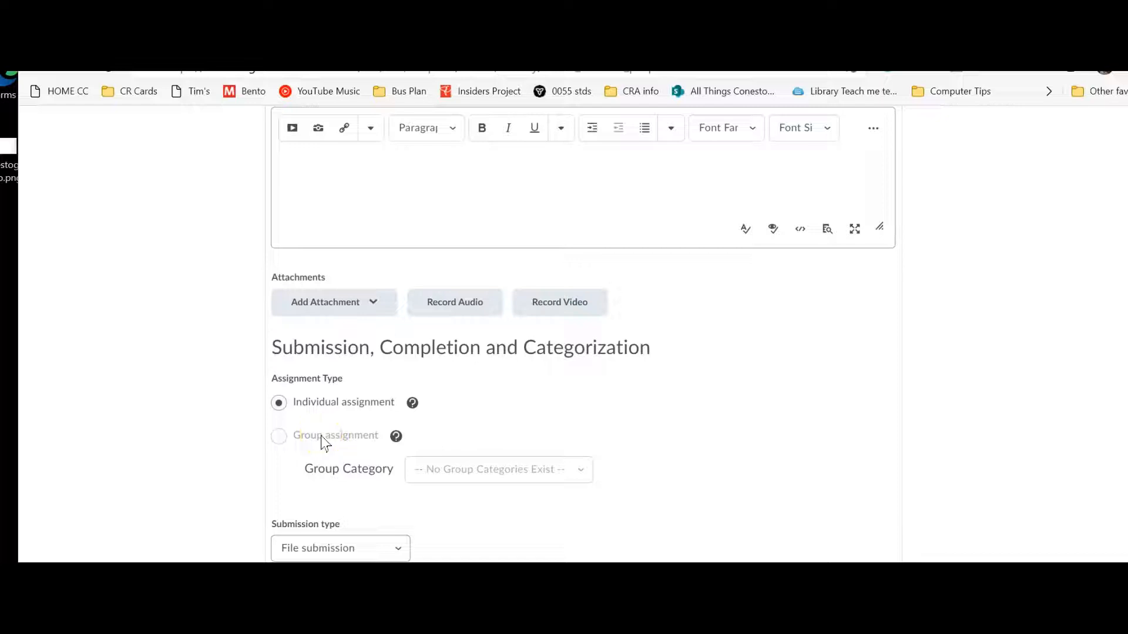
scroll(327, 452, down, 3)
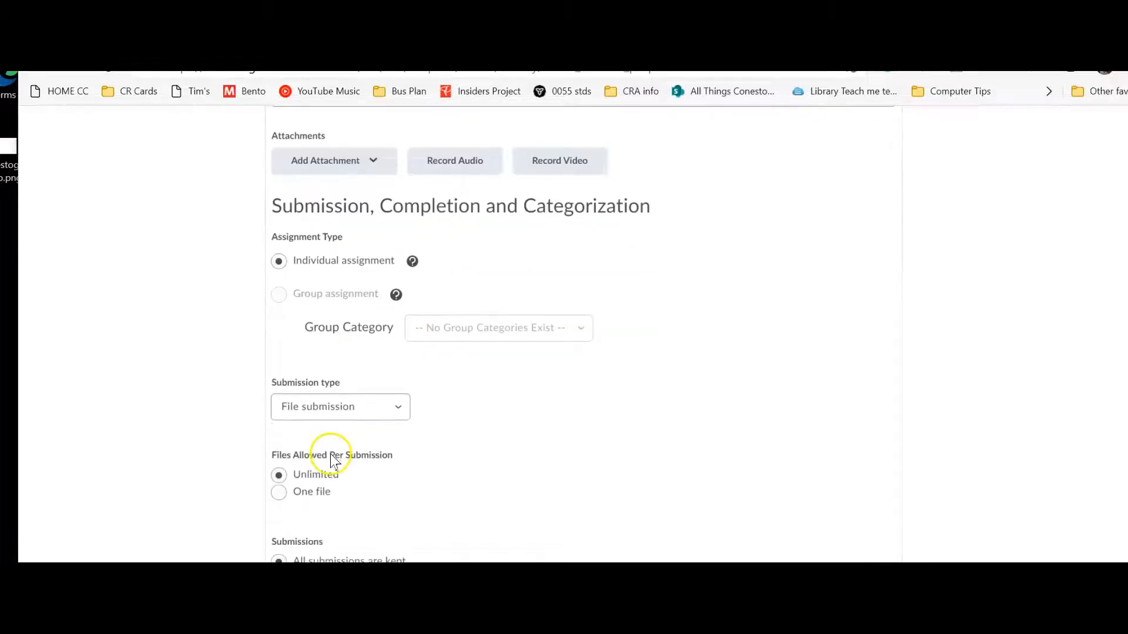
click(350, 418)
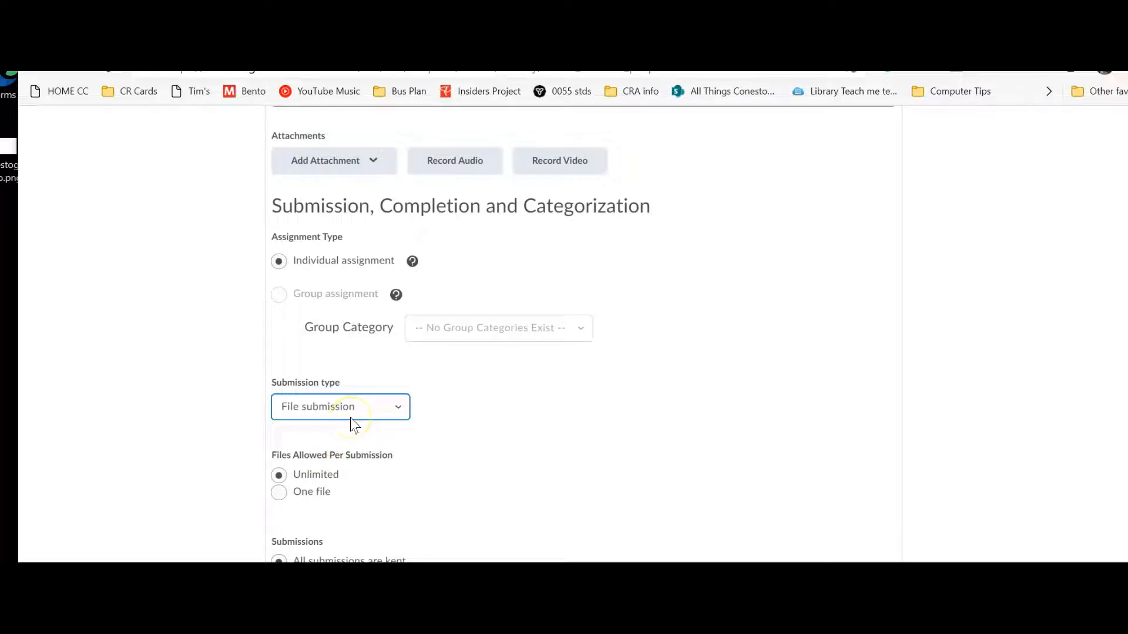
scroll(364, 475, down, 3)
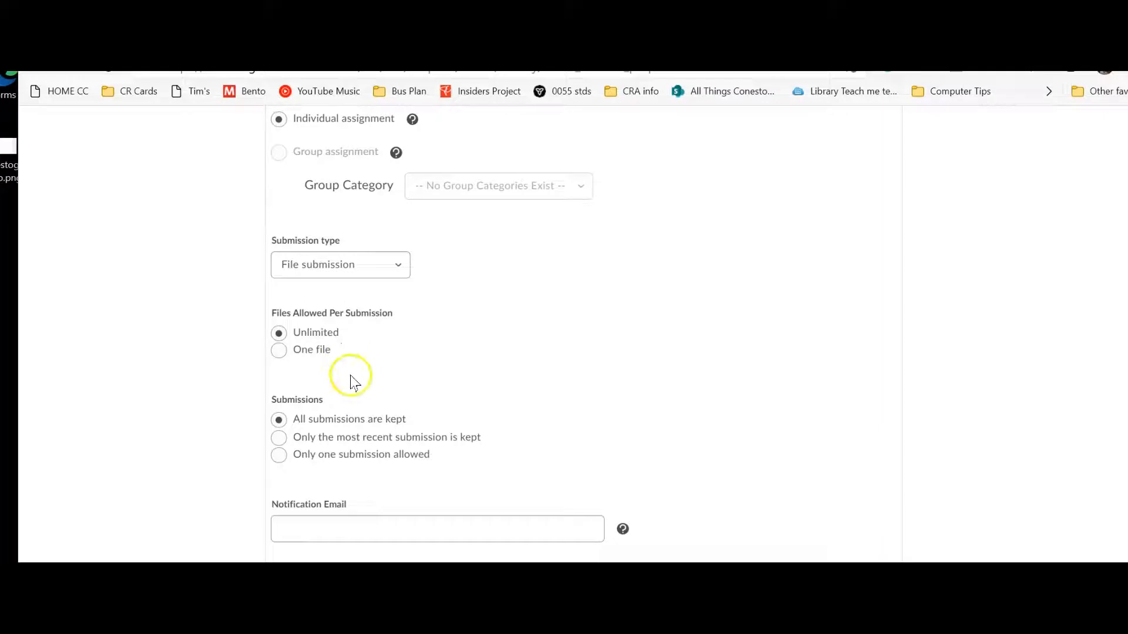
Set the assignment's score out of 10, link it to the Quiz #4 grade item and save it
scroll(358, 397, down, 3)
scroll(358, 396, down, 6)
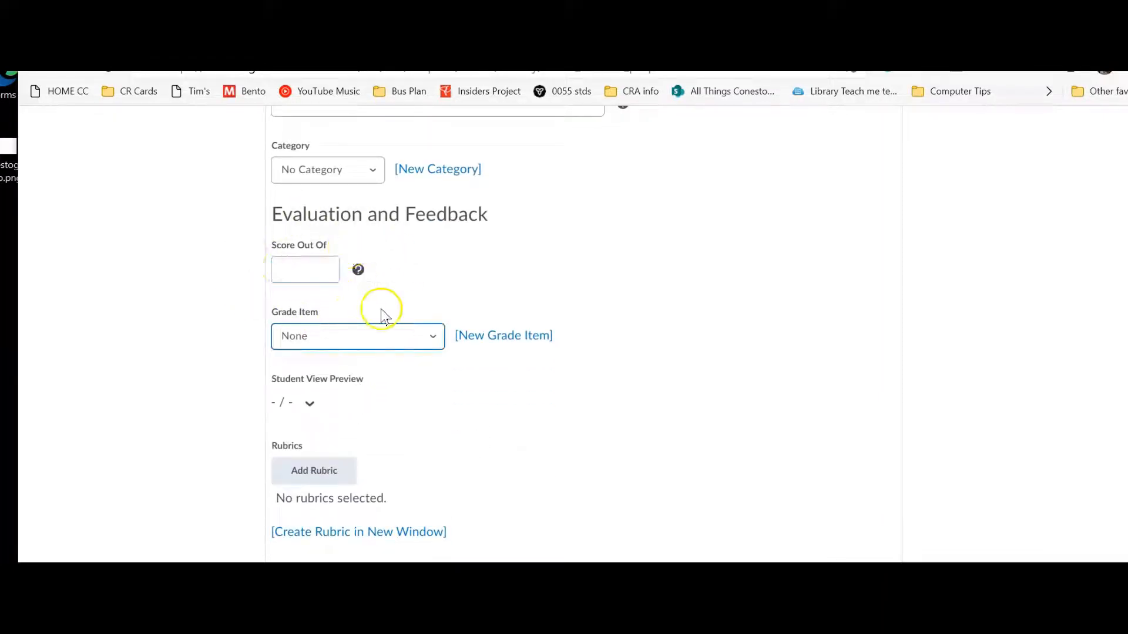
click(304, 277)
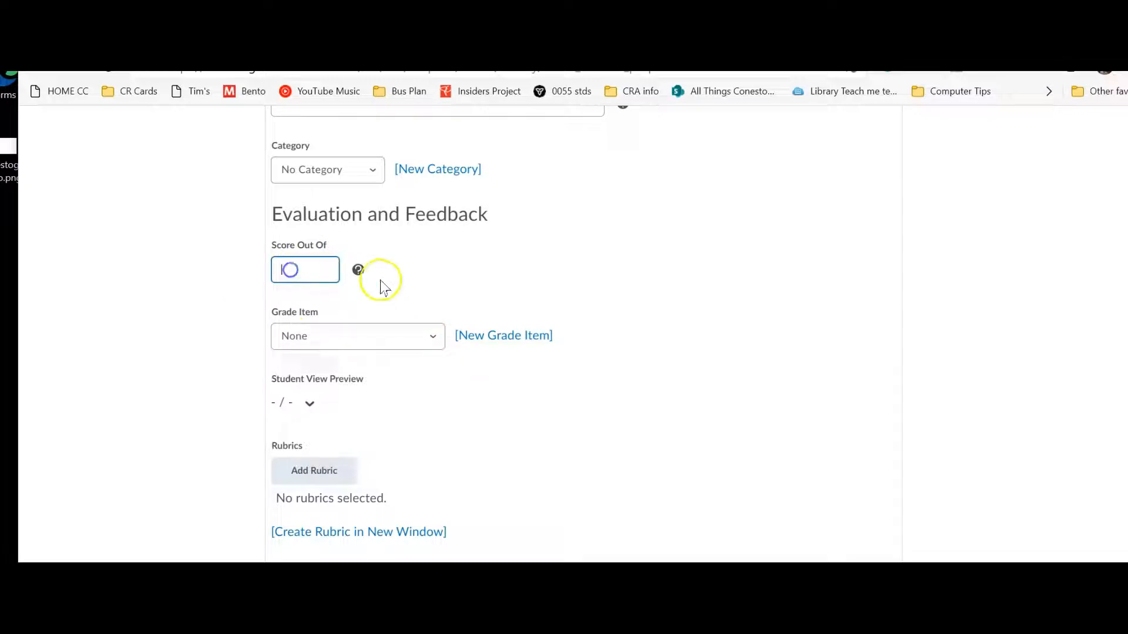
text(10)
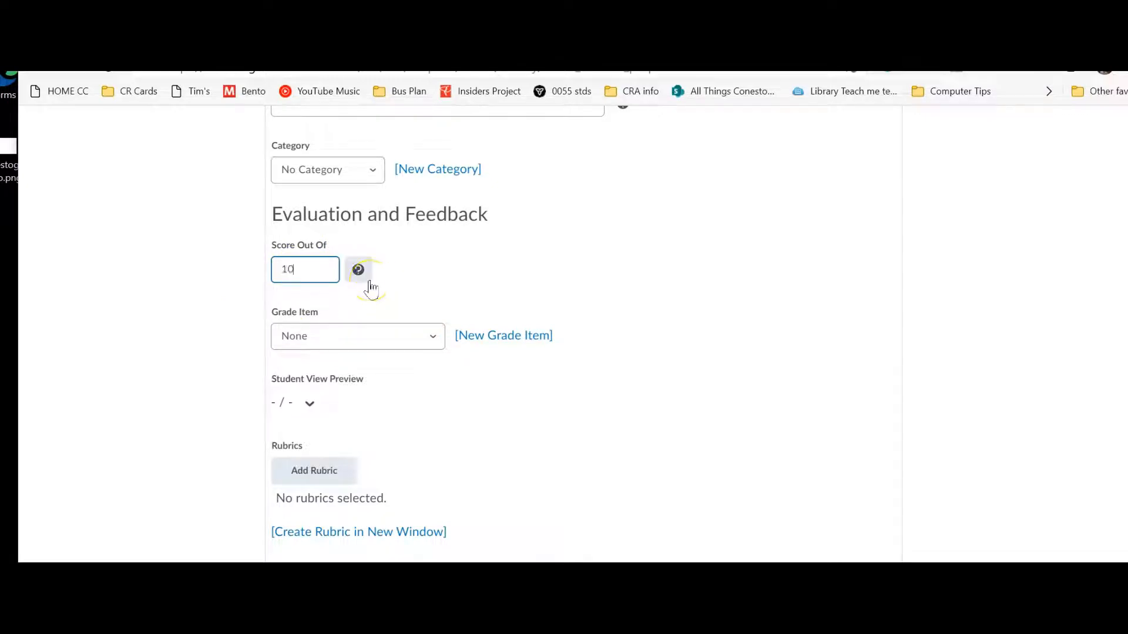
click(366, 338)
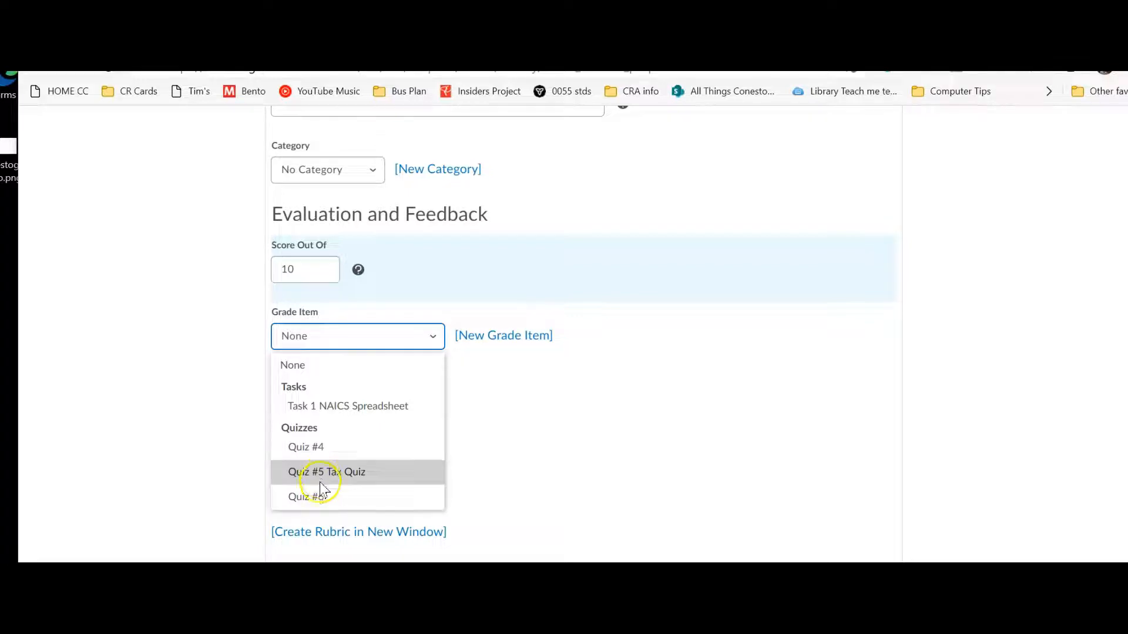
click(315, 448)
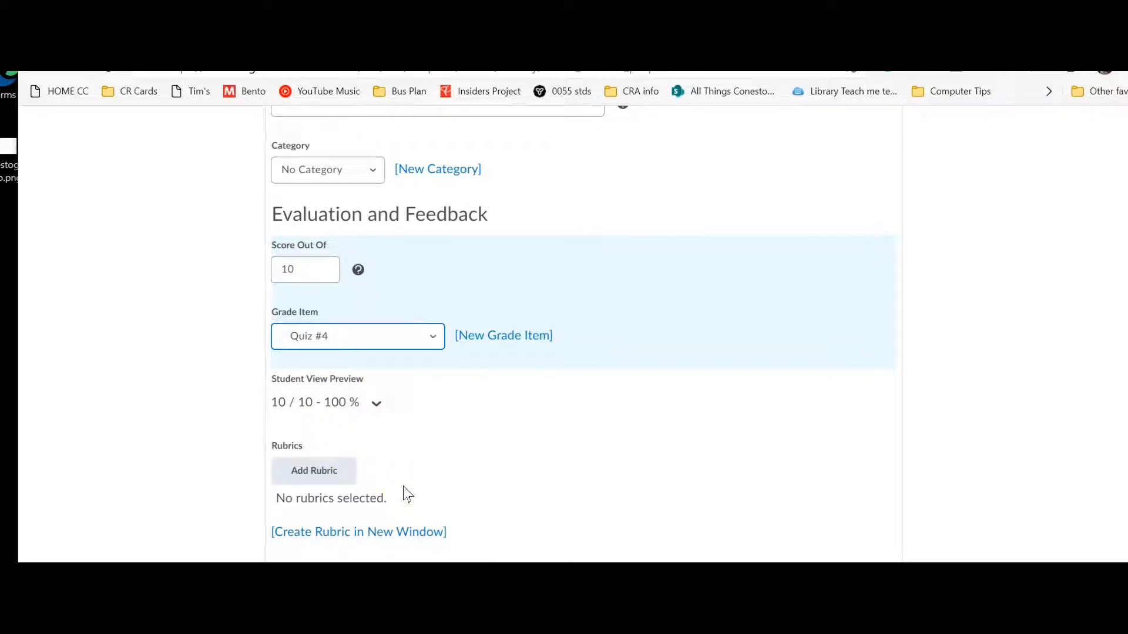
scroll(408, 495, down, 3)
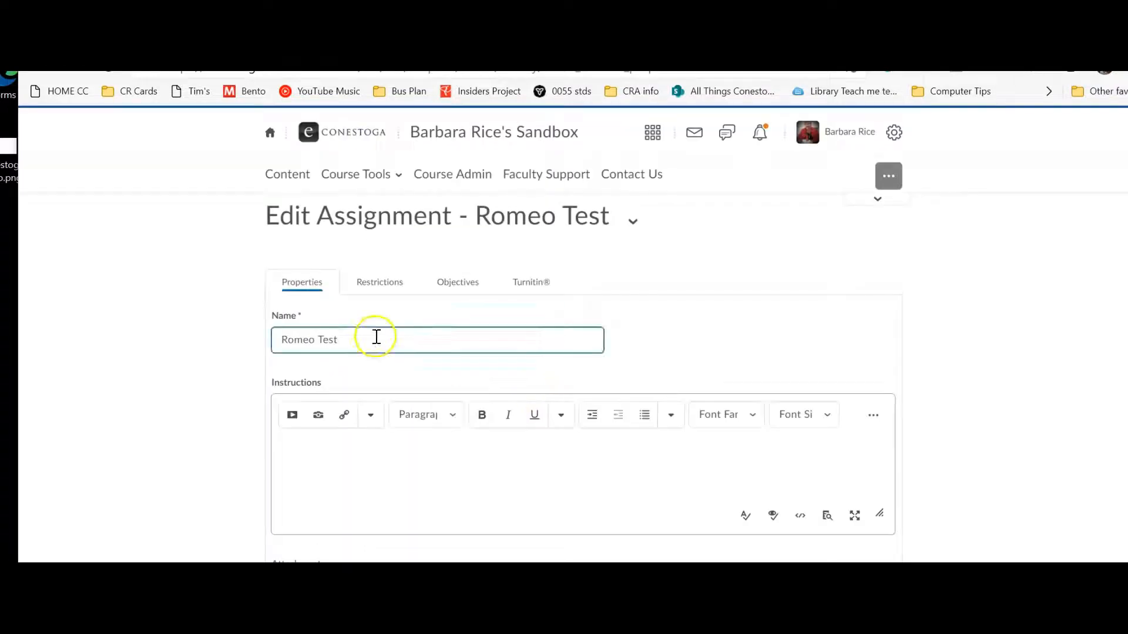
Enable a due date of 2/12/2021 at 10:27 PM in the assignment's restrictions
click(374, 283)
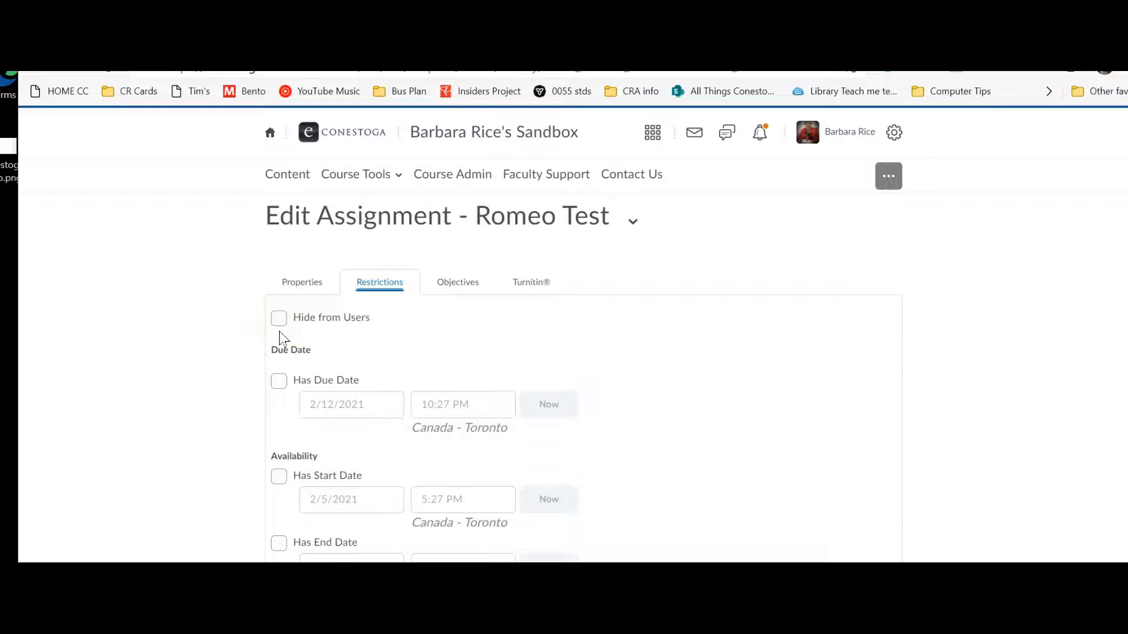
click(280, 385)
scroll(665, 481, down, 2)
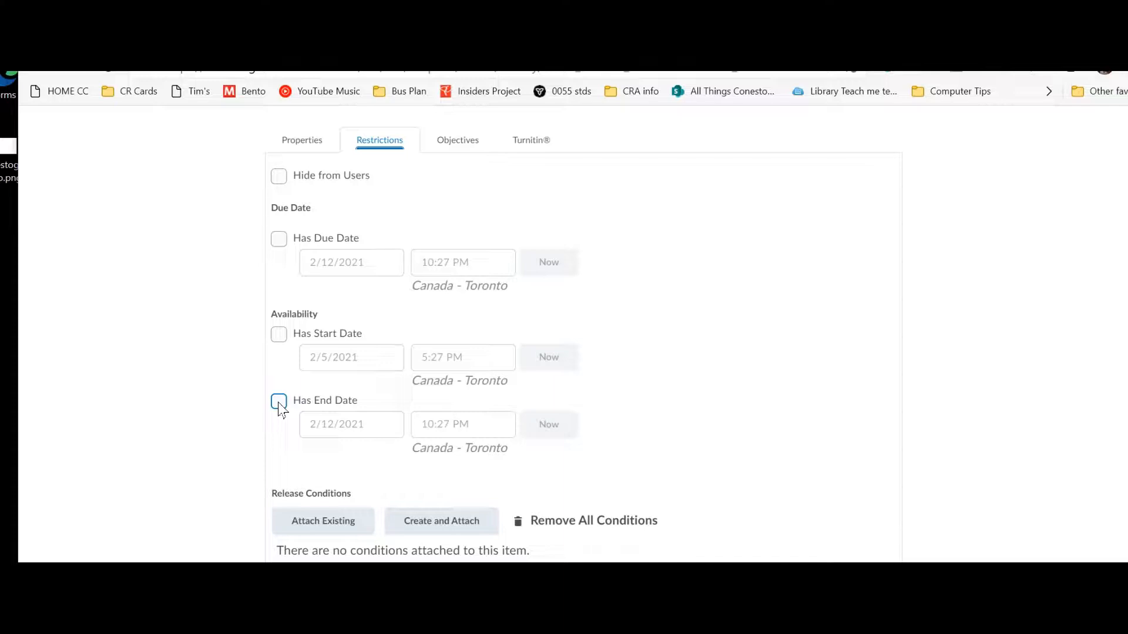
click(278, 241)
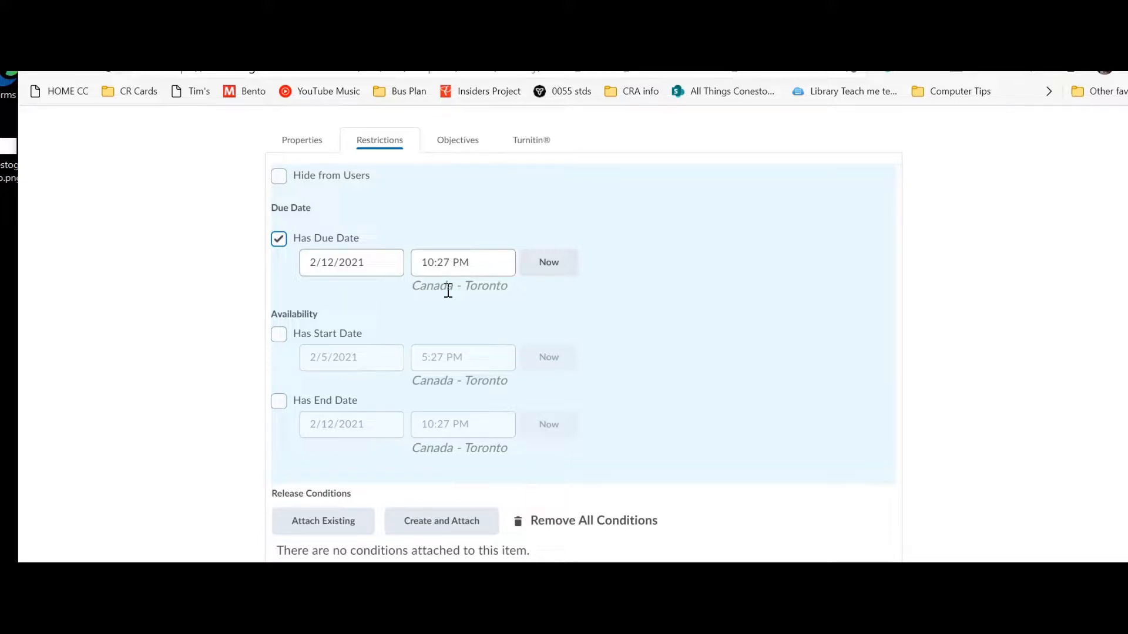
scroll(448, 296, down, 1)
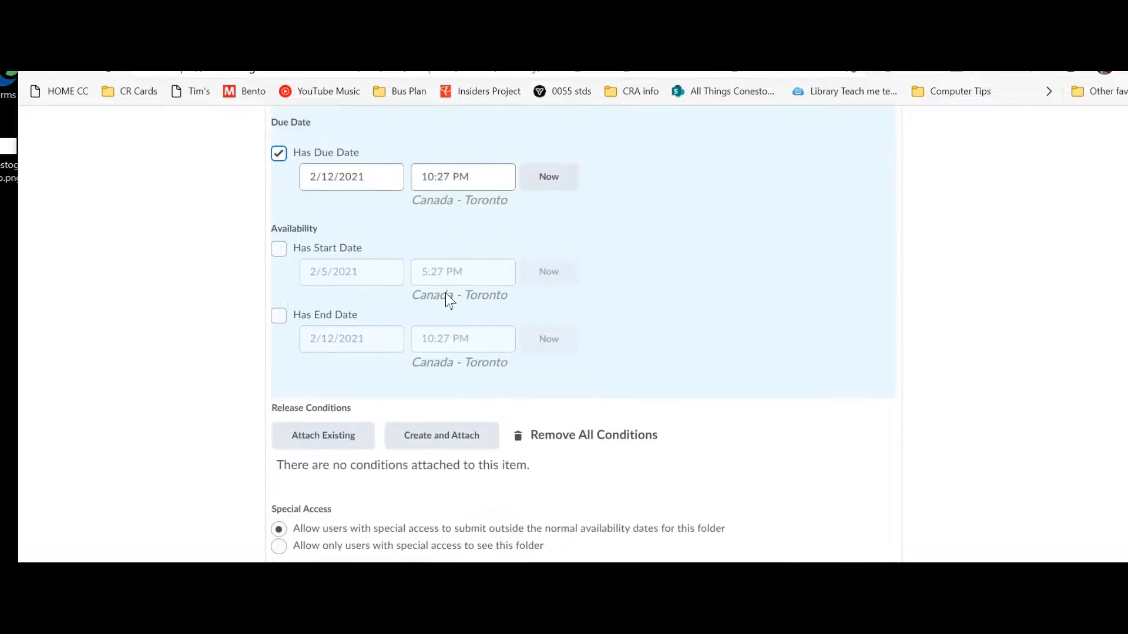
scroll(448, 323, up, 3)
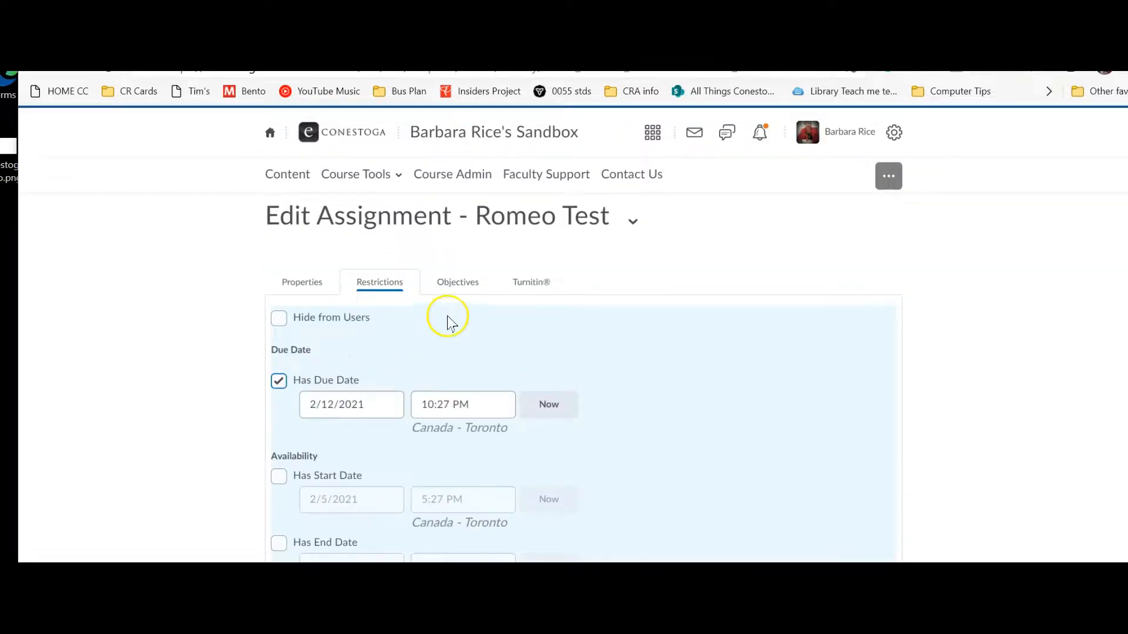
Enable GradeMark for this folder in the assignment's Turnitin settings
click(528, 293)
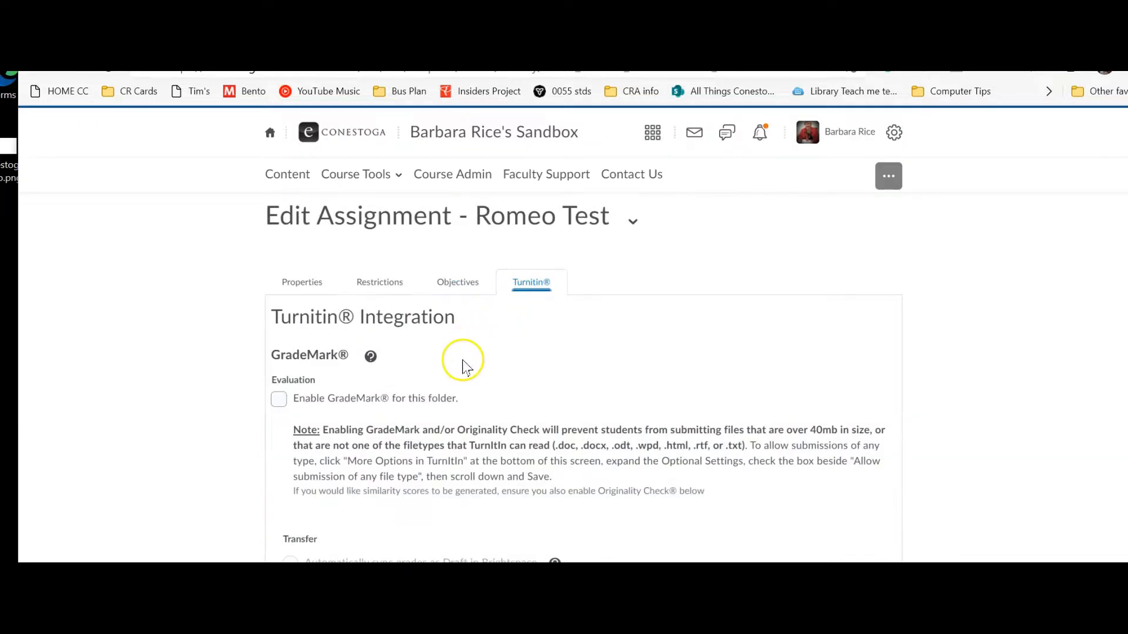
scroll(461, 364, down, 2)
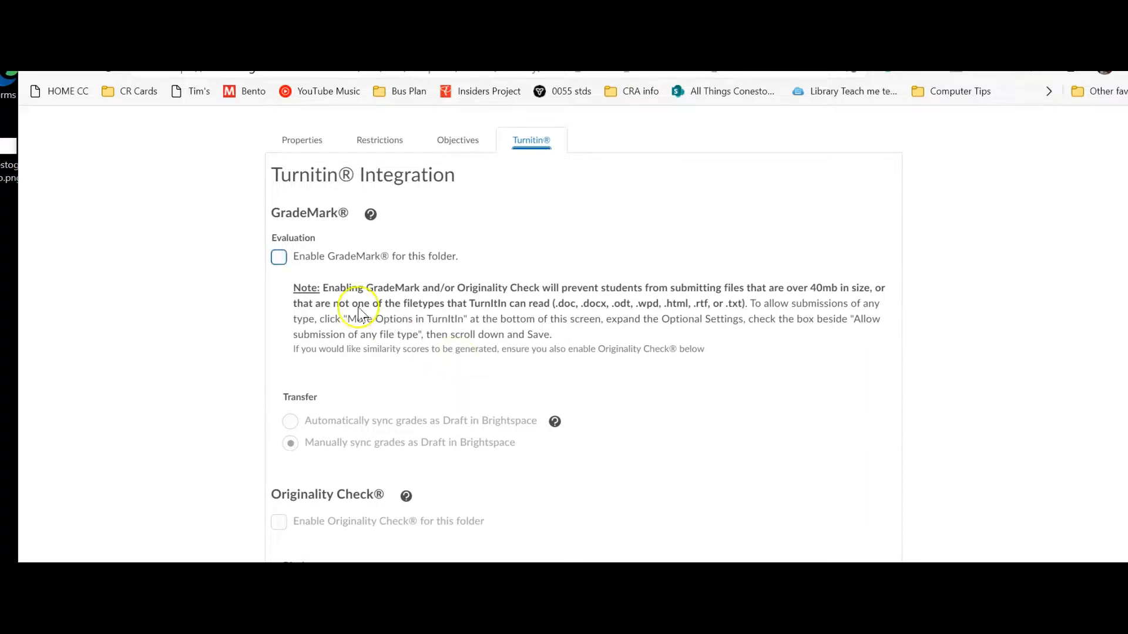
click(278, 257)
scroll(311, 368, down, 3)
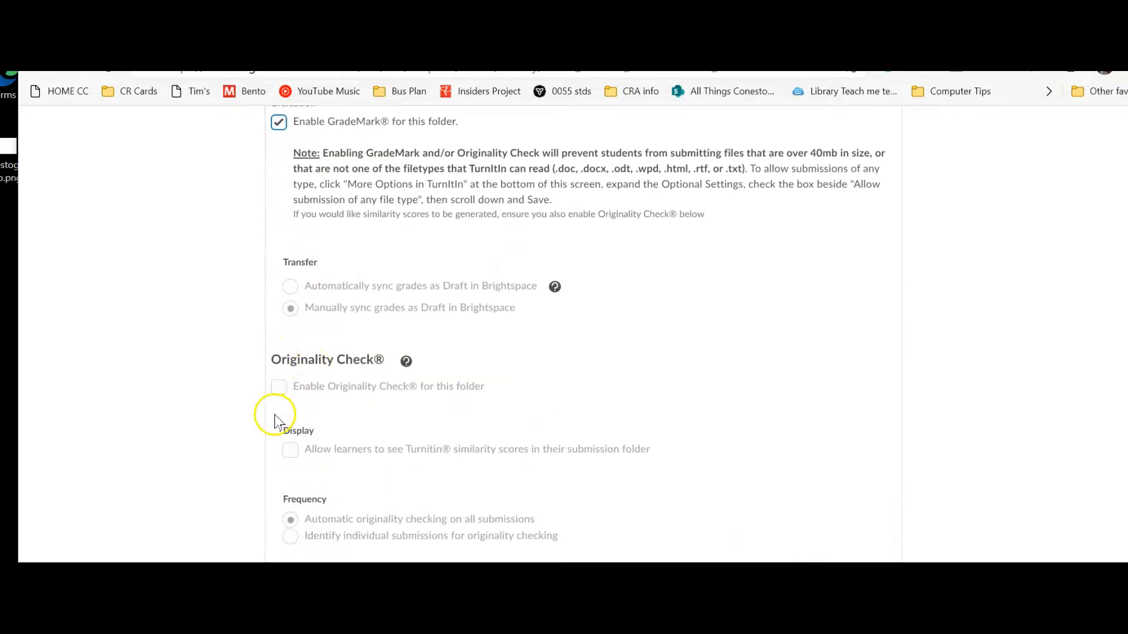
scroll(340, 399, up, 2)
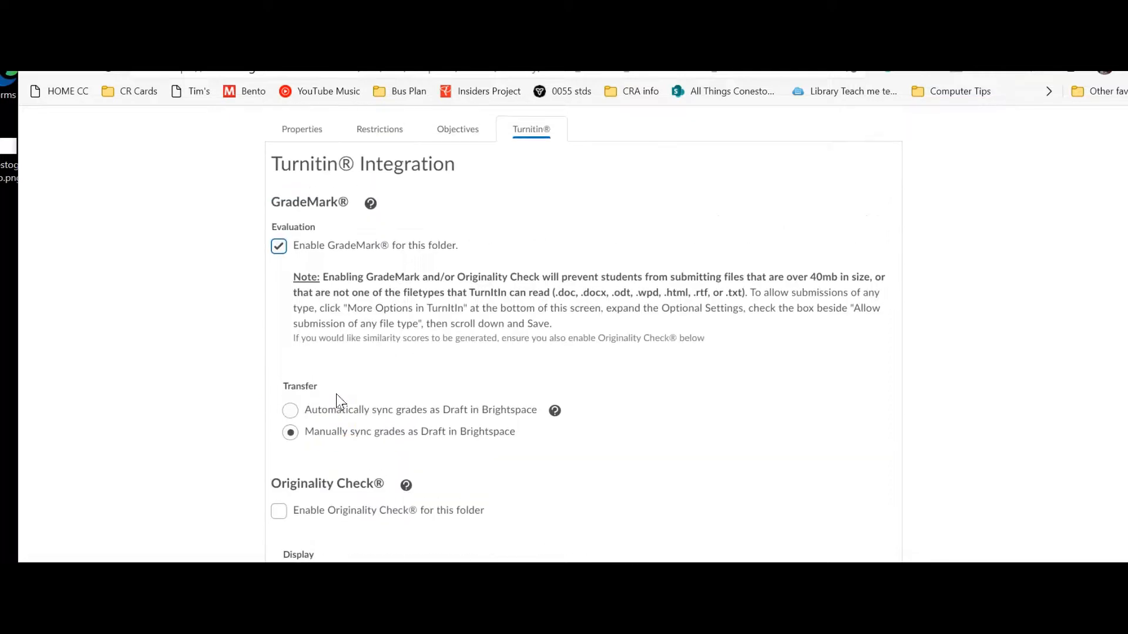
click(278, 246)
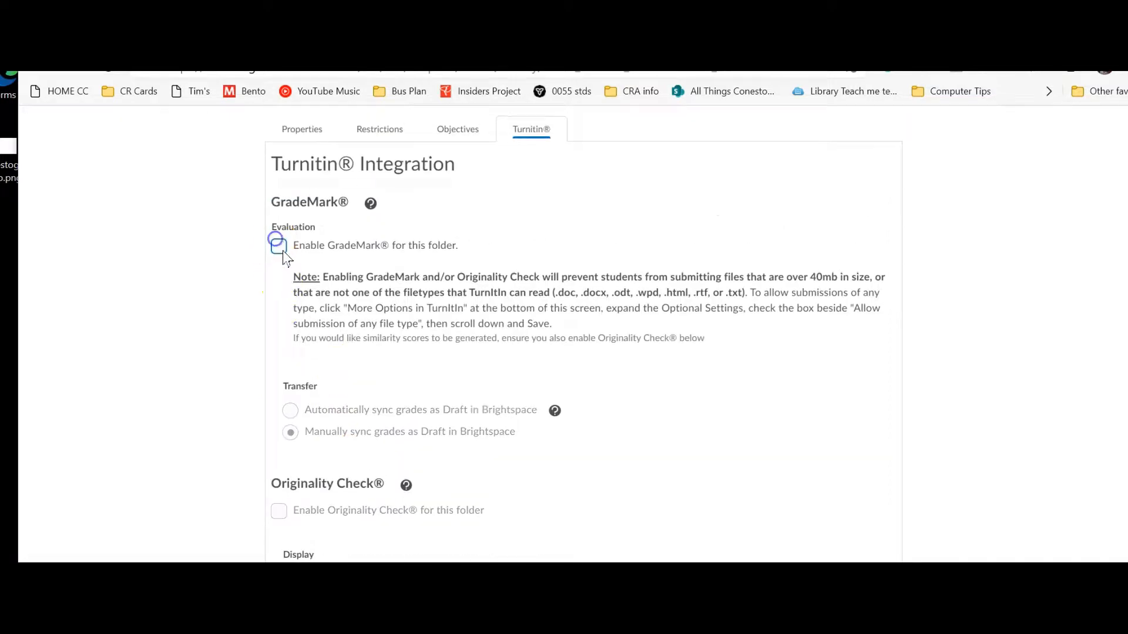
scroll(353, 352, down, 2)
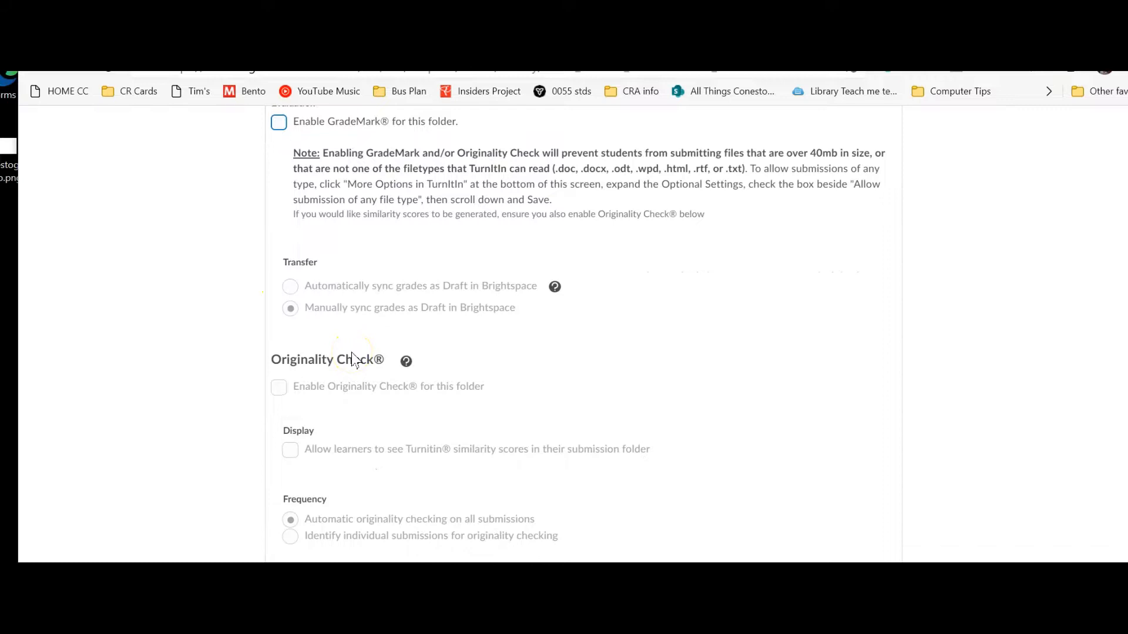
scroll(352, 359, up, 5)
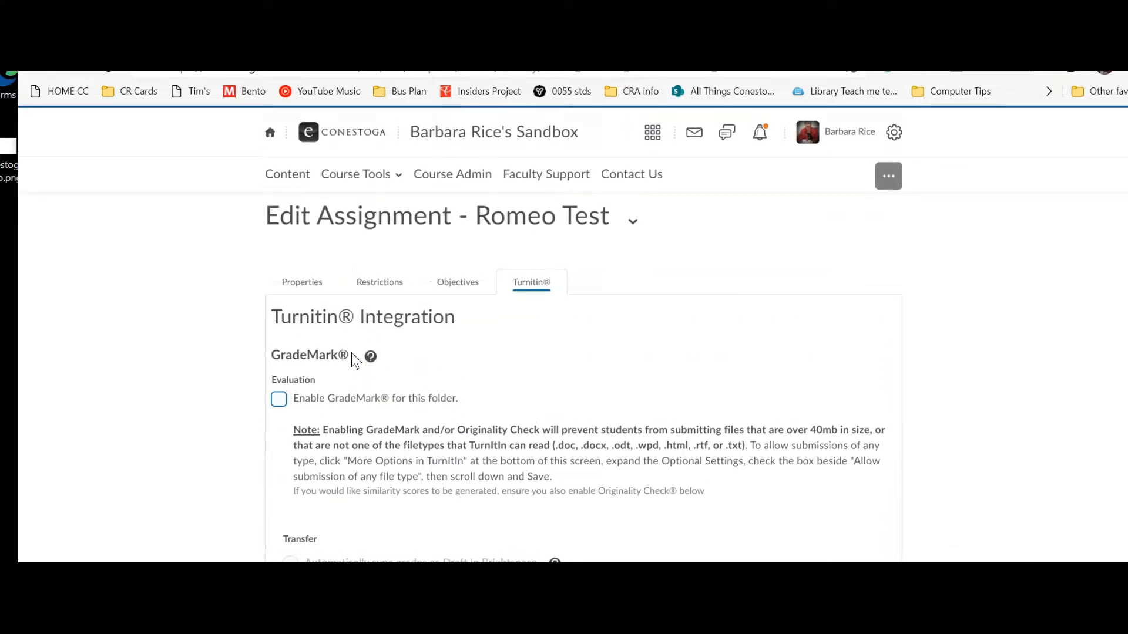
click(276, 403)
Enable Originality Check for the folder, allow learners to see Turnitin similarity scores, and save the assignment
scroll(310, 476, down, 5)
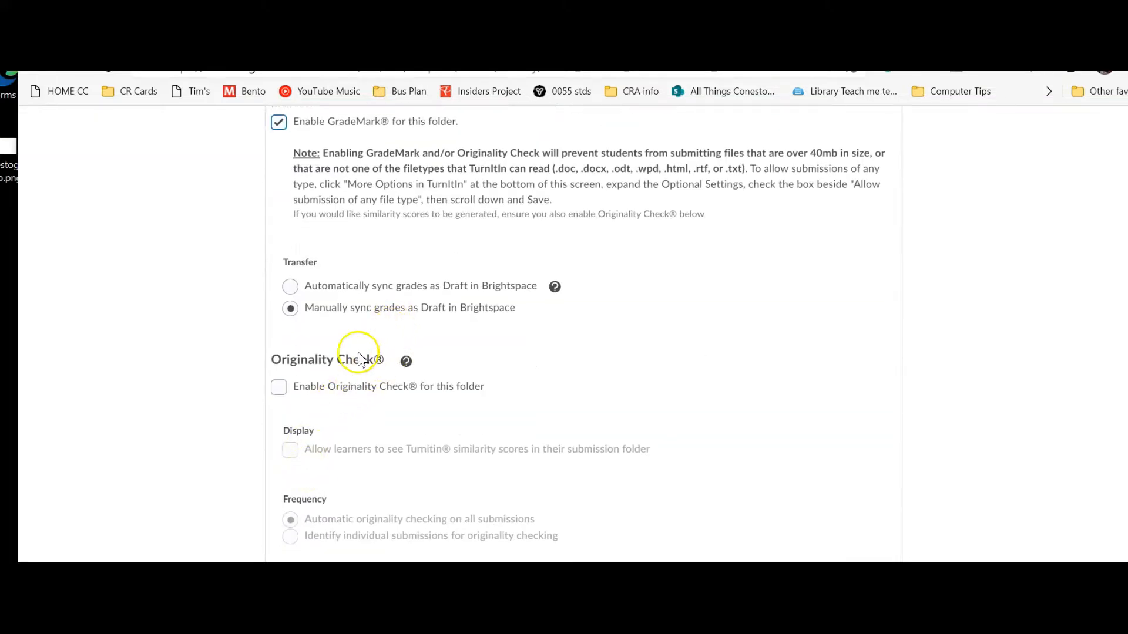
click(279, 390)
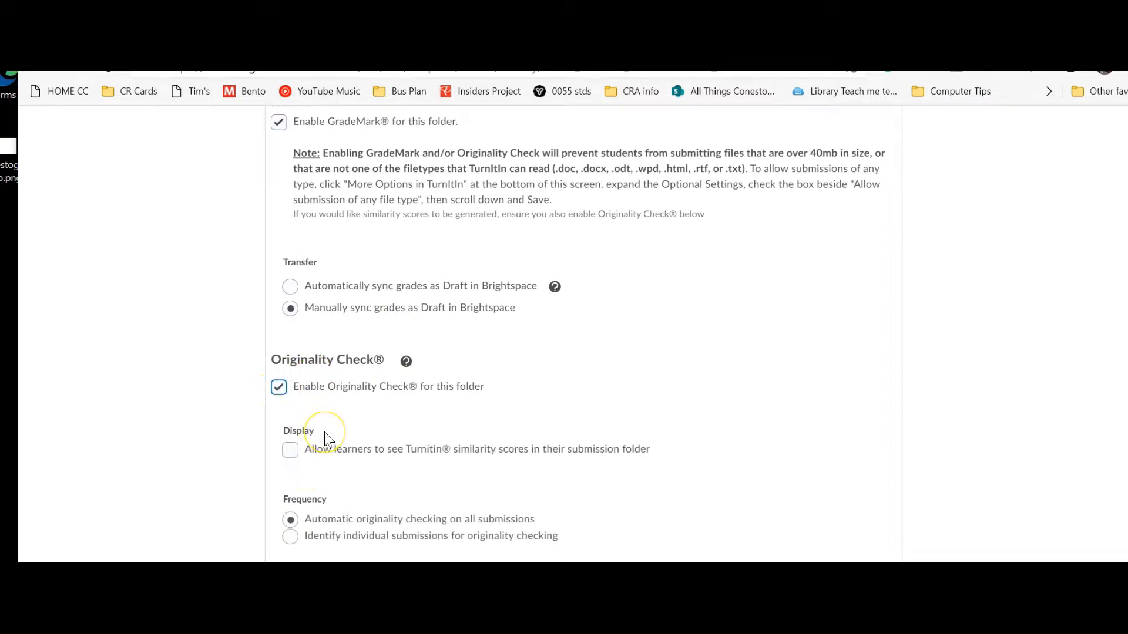
click(290, 450)
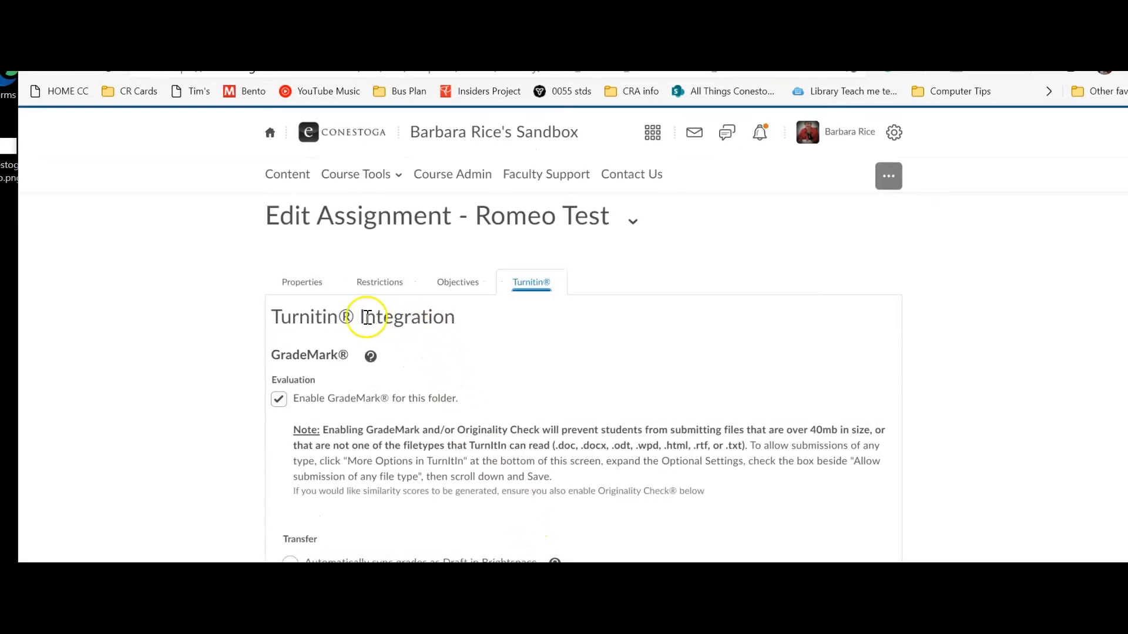
Return to the course's assignments list and open the Romeo Test assignment for editing
click(336, 176)
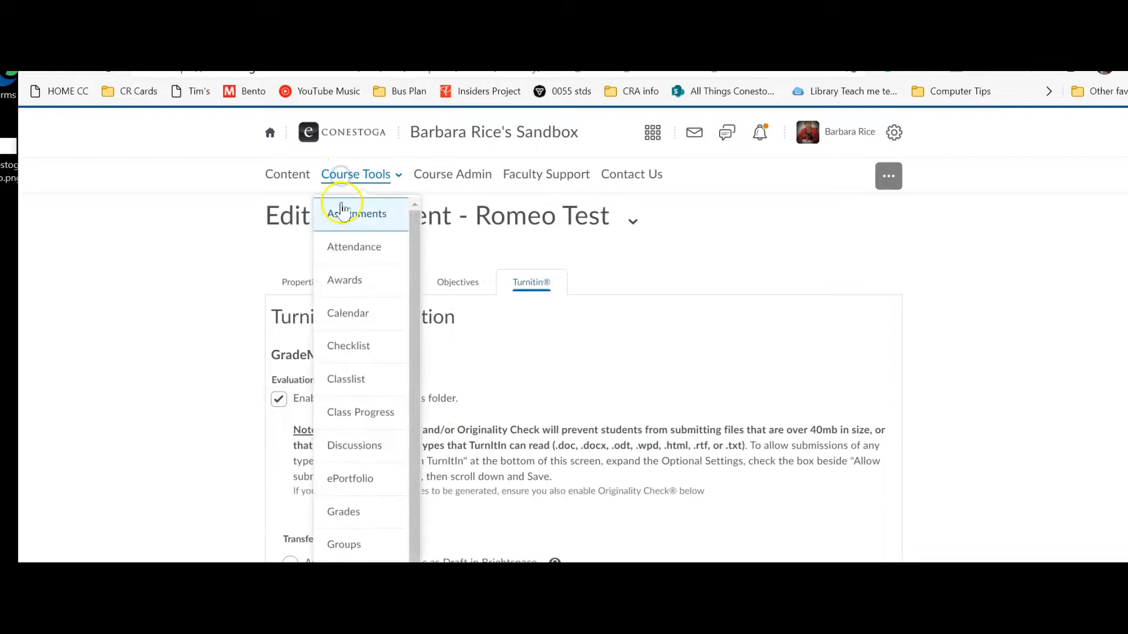
click(338, 212)
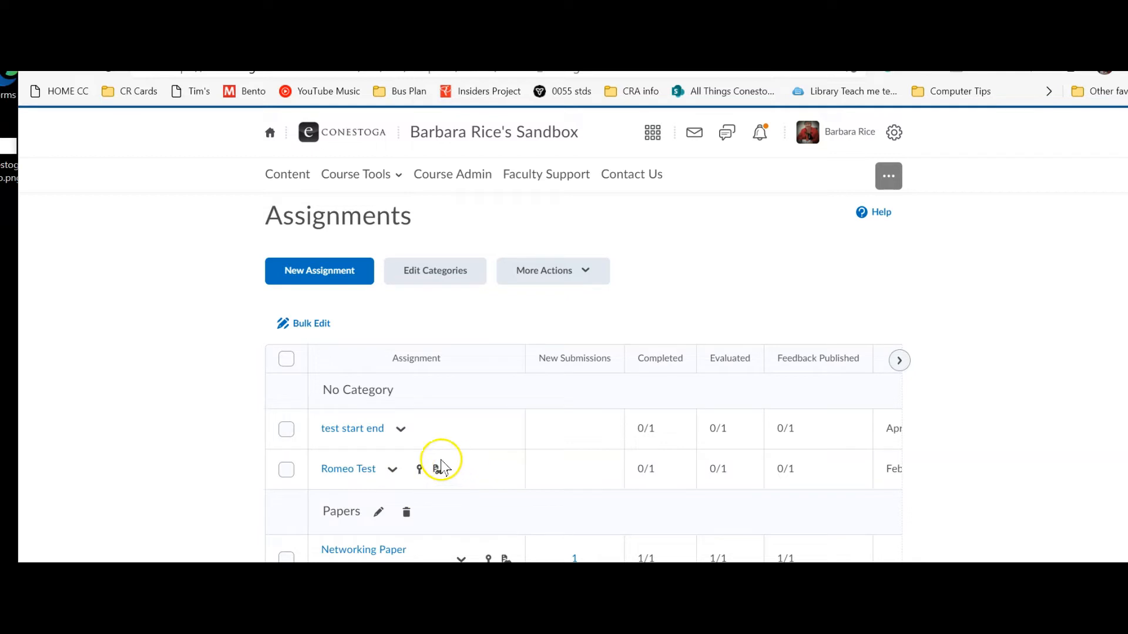
click(393, 470)
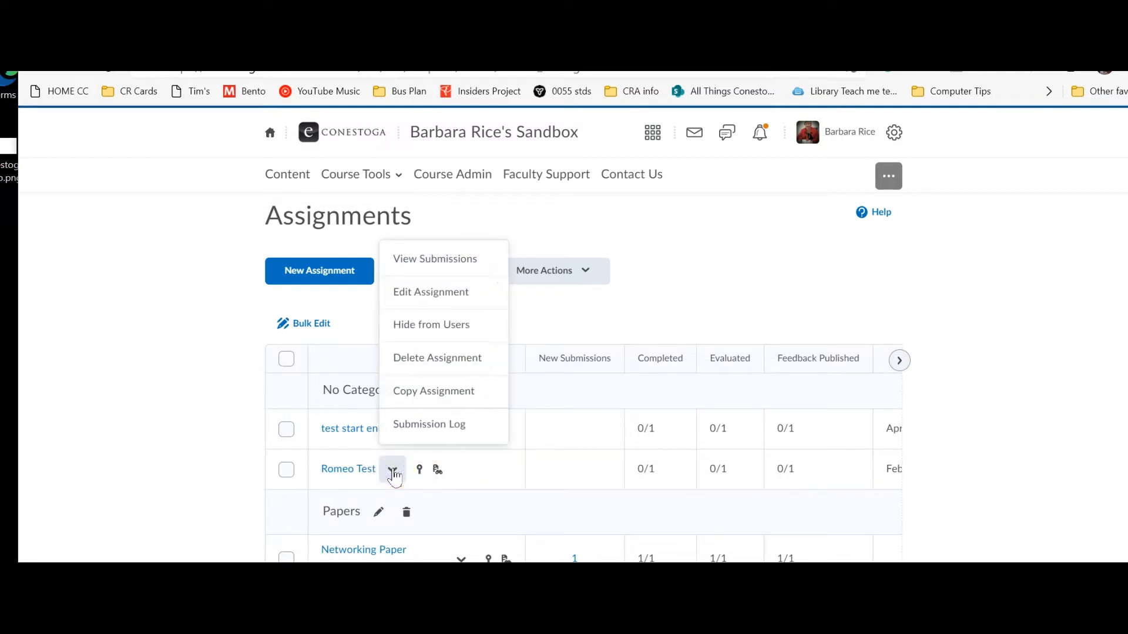
click(420, 293)
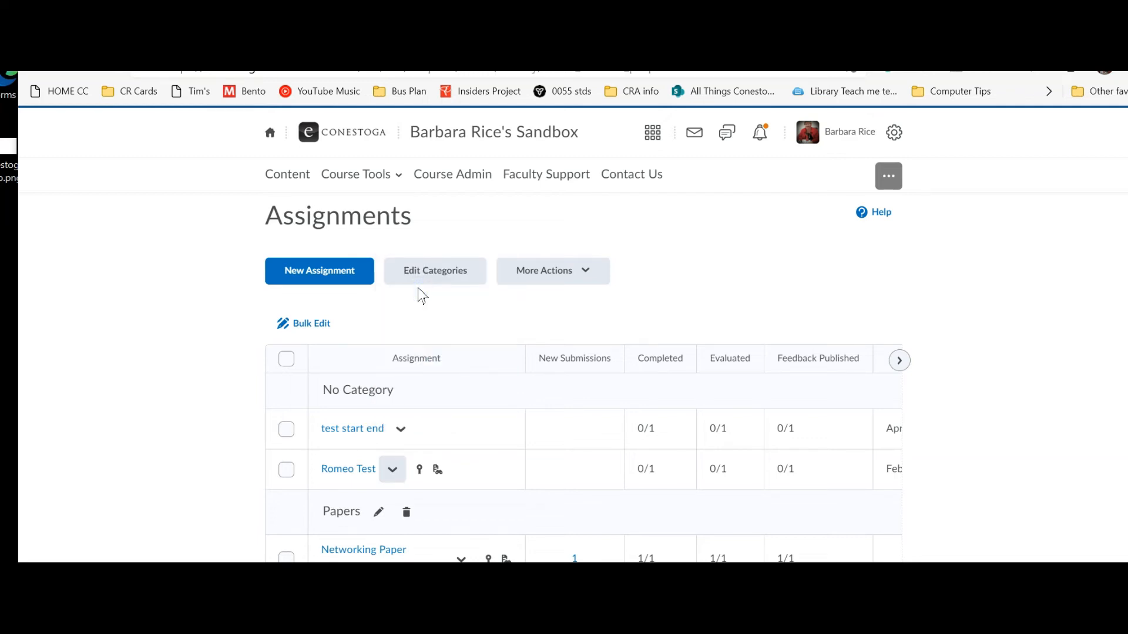